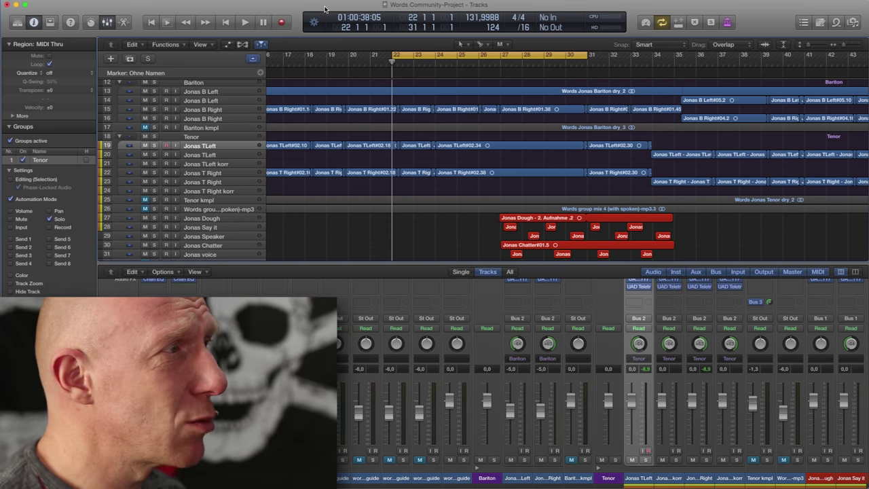
# Step: Play back the full mix from bar 22 and stop before bar 30
pyautogui.press('space')
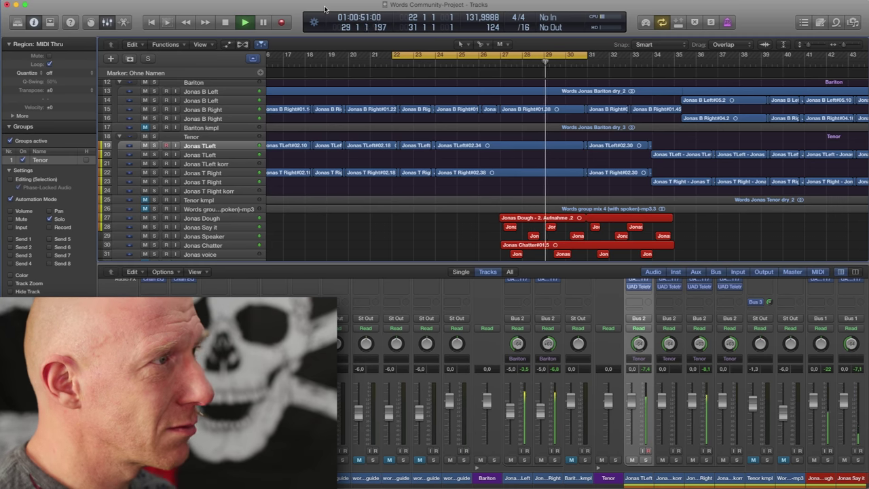
pyautogui.press('space')
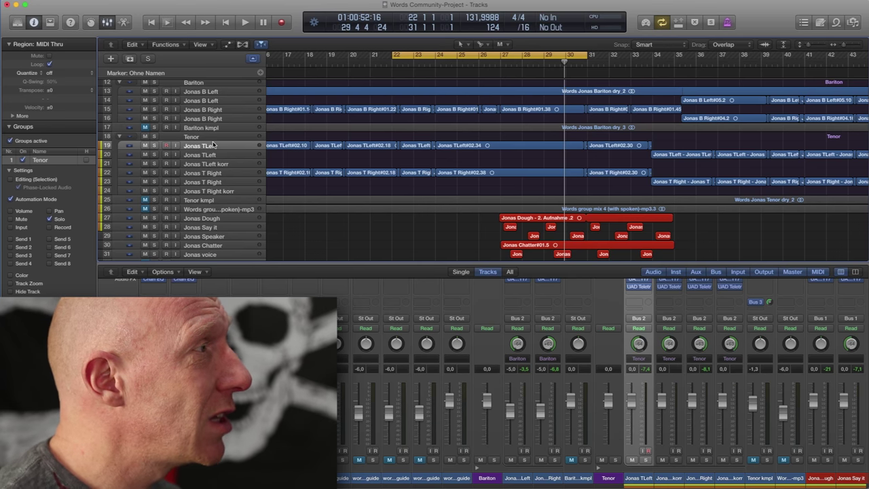
# Step: Close the mixer and enlarge the left and right tenor waveforms around bars 25 to 28
pyautogui.scroll(8, 458, 145)
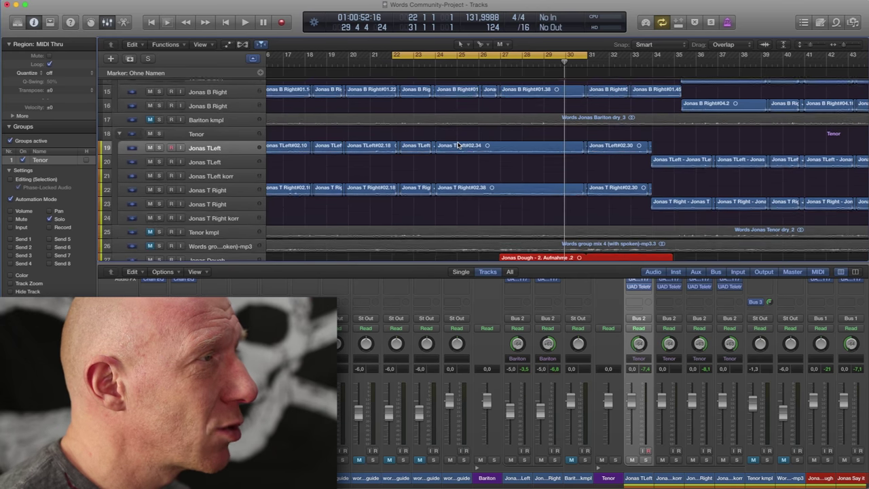
pyautogui.press('super+Down')
pyautogui.press('super+Down')
pyautogui.press('super+Right')
pyautogui.press('super+Right')
pyautogui.press('super+Right')
pyautogui.press('super+Right')
pyautogui.press('super+Right')
pyautogui.press('super+Right')
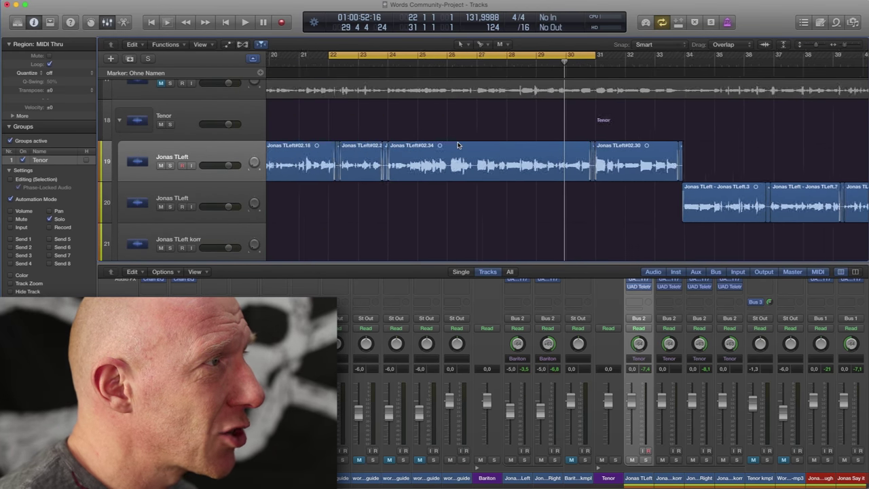
pyautogui.press('super+Right')
pyautogui.press('super+Right')
pyautogui.hscroll(-5, 458, 145)
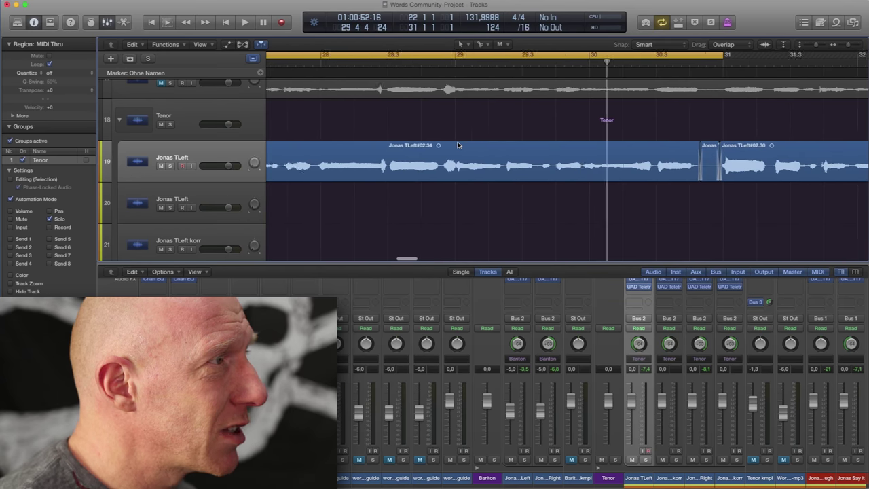
pyautogui.scroll(-3, 457, 145)
pyautogui.scroll(1, 457, 145)
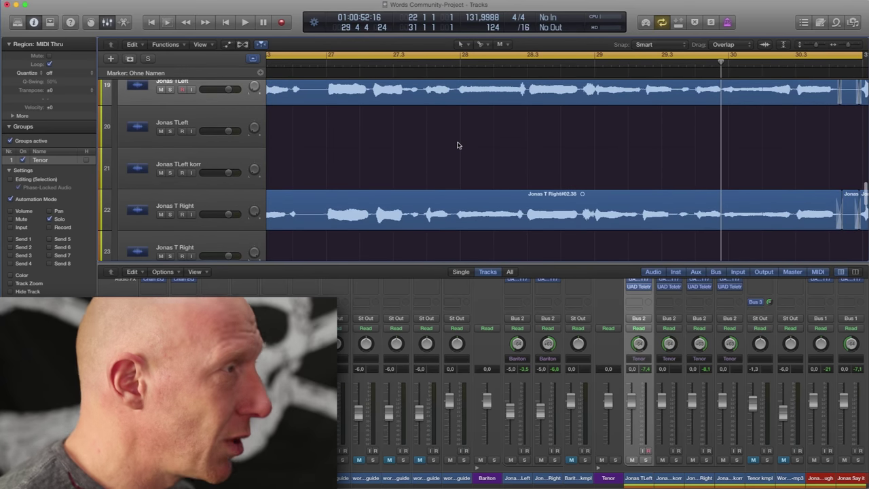
pyautogui.press('x')
pyautogui.scroll(5, 430, 175)
pyautogui.press('super+Right')
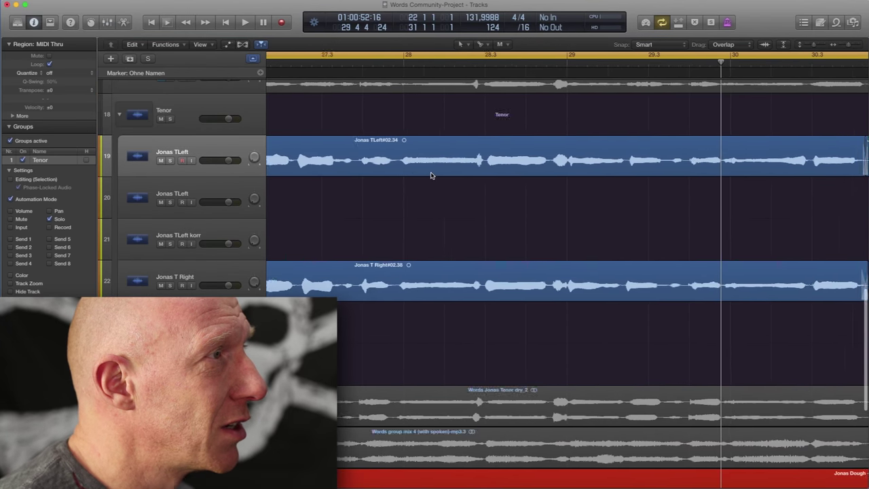
pyautogui.press('super+Right')
pyautogui.hscroll(-1, 430, 175)
pyautogui.hscroll(2, 430, 175)
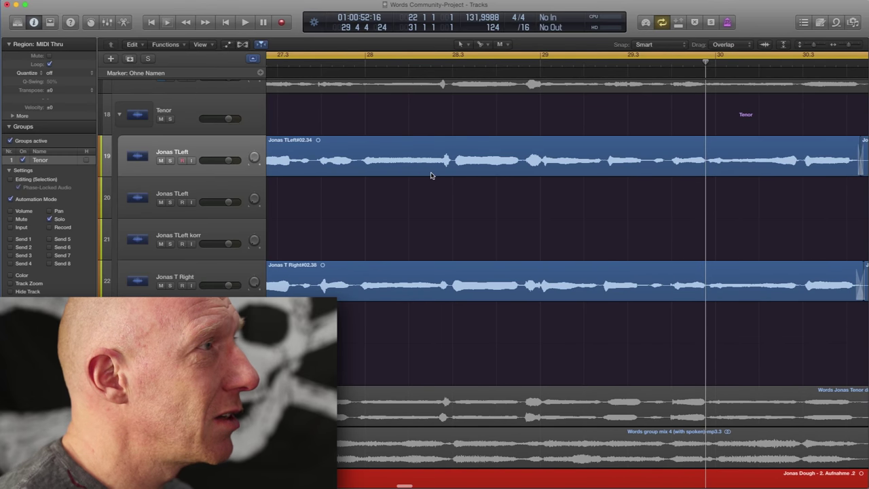
pyautogui.hscroll(-5, 403, 161)
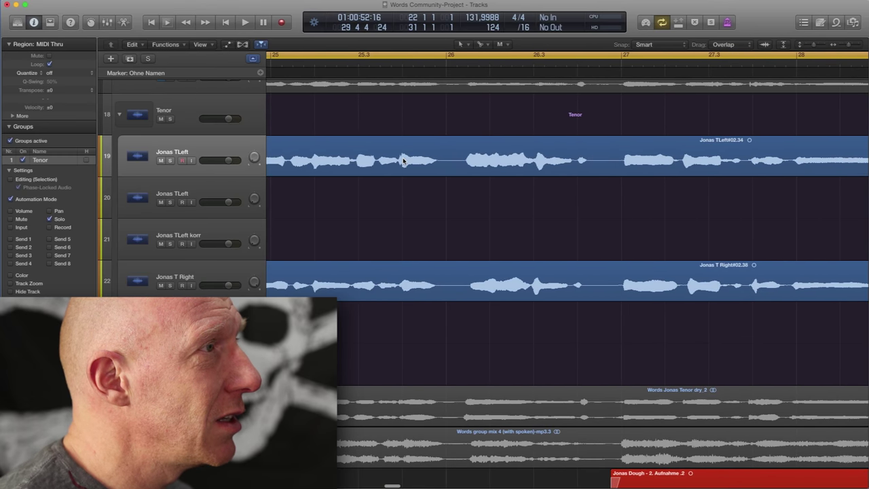
pyautogui.hscroll(-1, 404, 161)
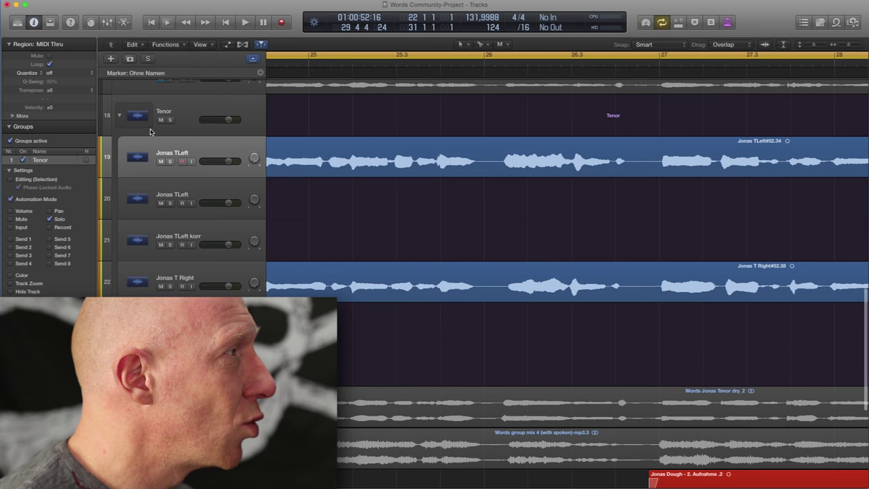
# Step: Solo the Tenor stack and listen twice to the phrase leading up to bar 27, starting around bars 25 and 24.3
pyautogui.click(170, 120)
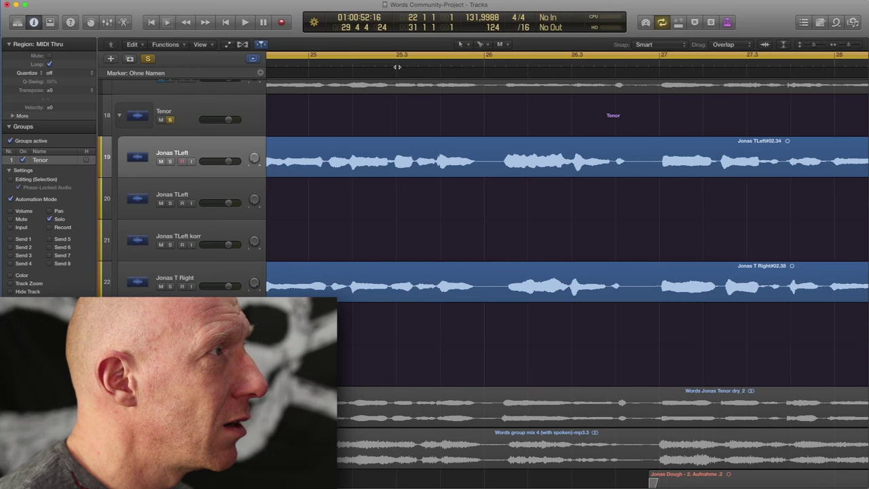
pyautogui.doubleClick(309, 65)
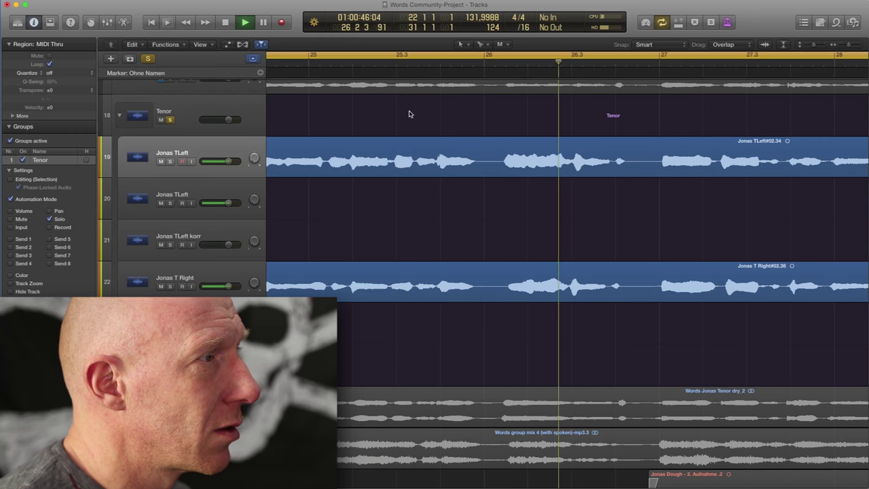
pyautogui.press('space')
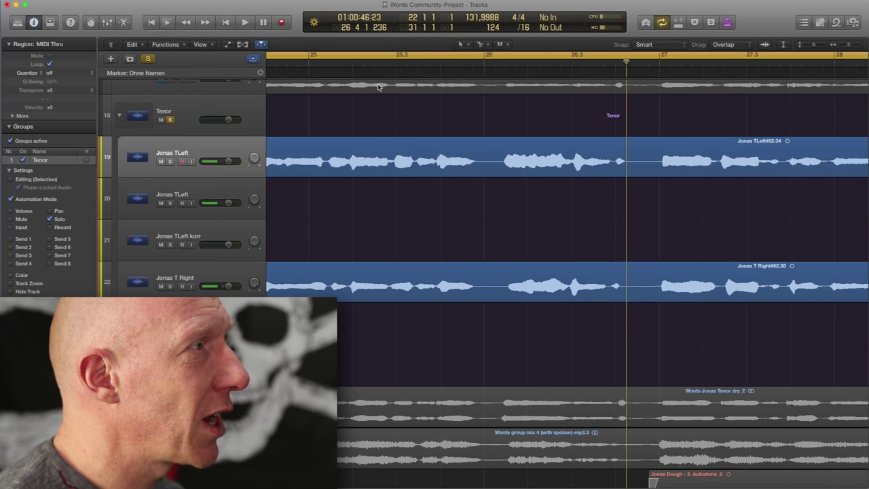
pyautogui.hscroll(-3, 302, 68)
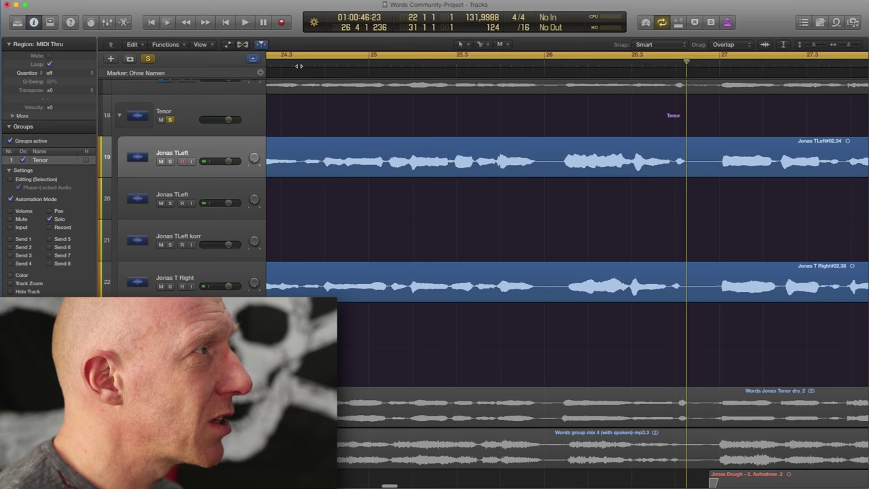
pyautogui.doubleClick(290, 65)
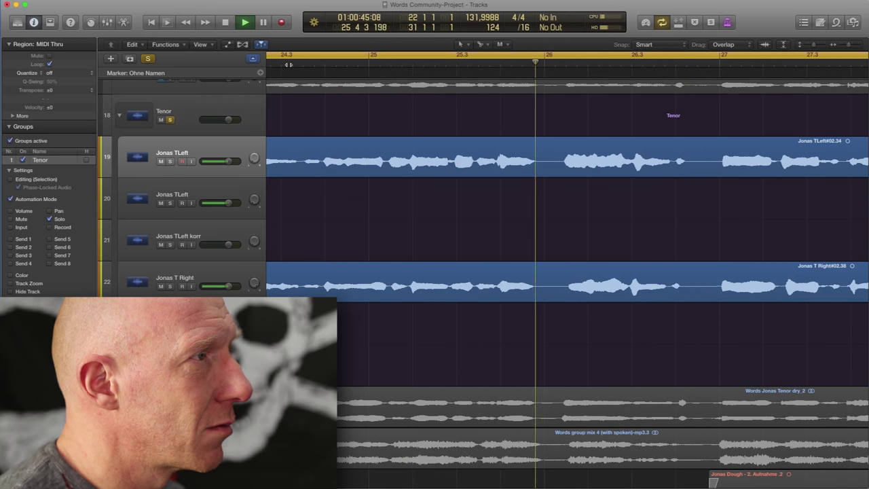
pyautogui.press('space')
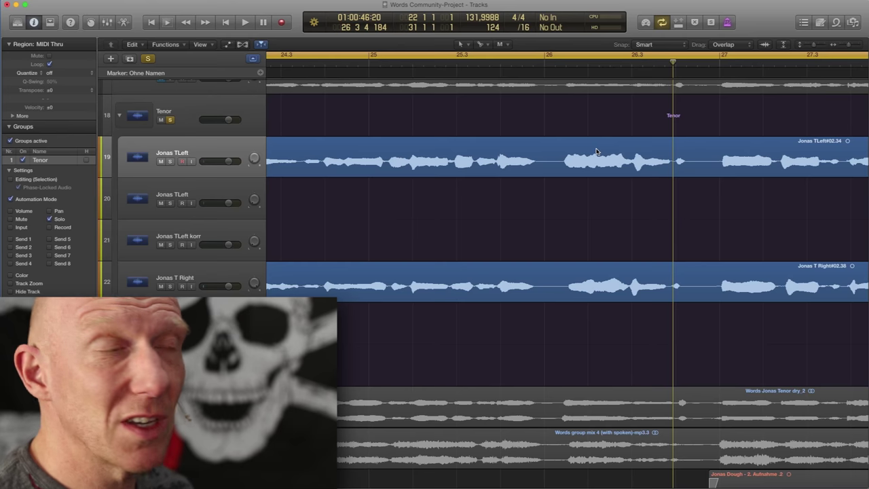
# Step: Unsolo the Tenor stack, mute the right tenor region and audition the left take from bar 26 with the grouped tenor tracks soloed
pyautogui.hscroll(5, 596, 151)
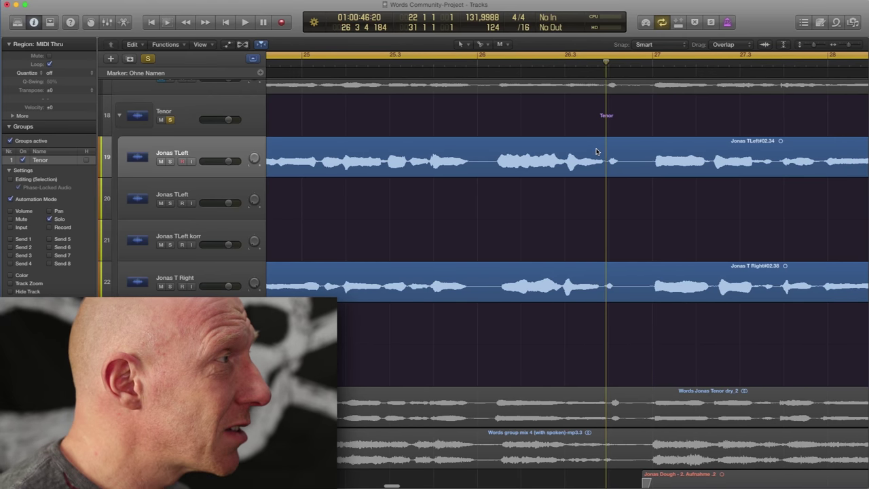
pyautogui.hscroll(3, 241, 158)
pyautogui.hscroll(3, 447, 163)
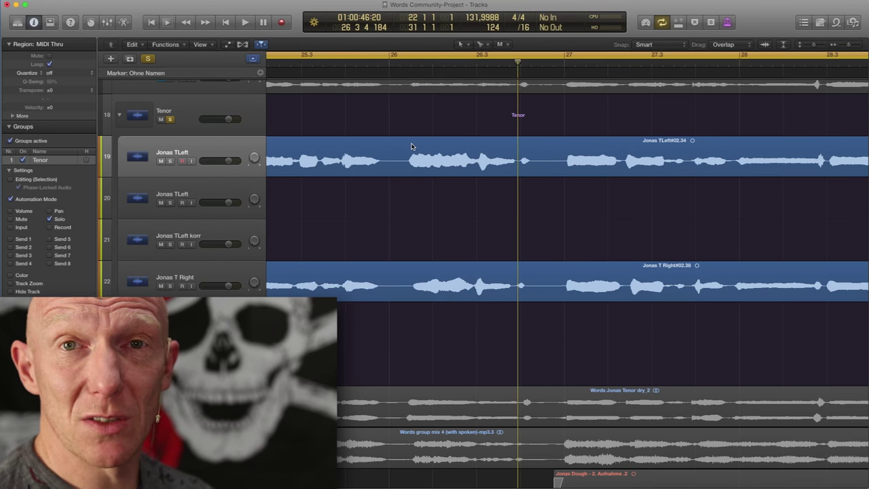
pyautogui.click(169, 119)
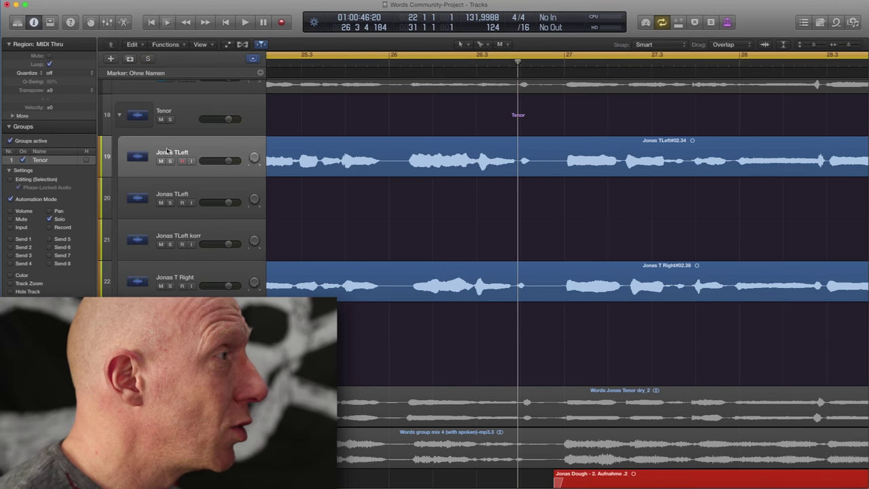
pyautogui.click(169, 162)
pyautogui.click(171, 162)
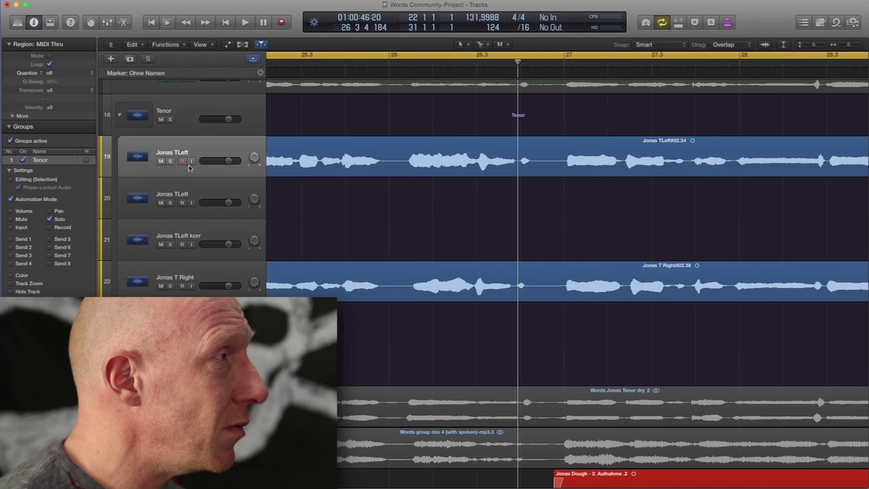
pyautogui.click(345, 289)
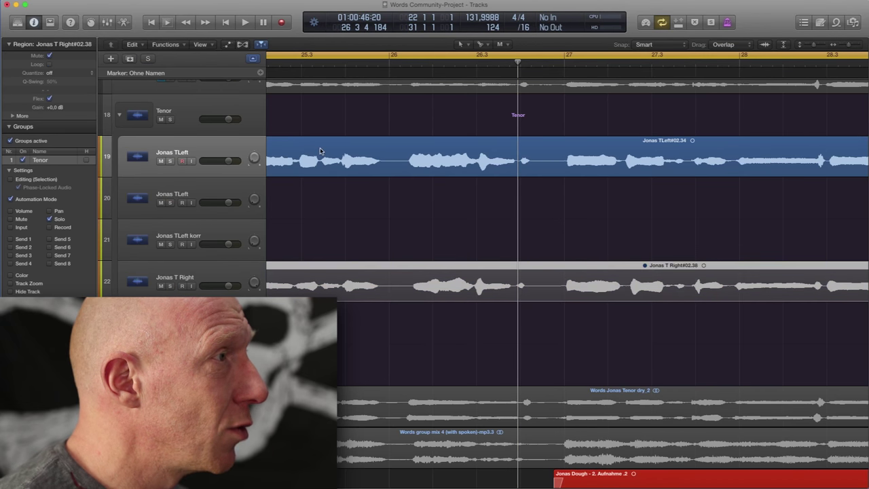
pyautogui.doubleClick(397, 65)
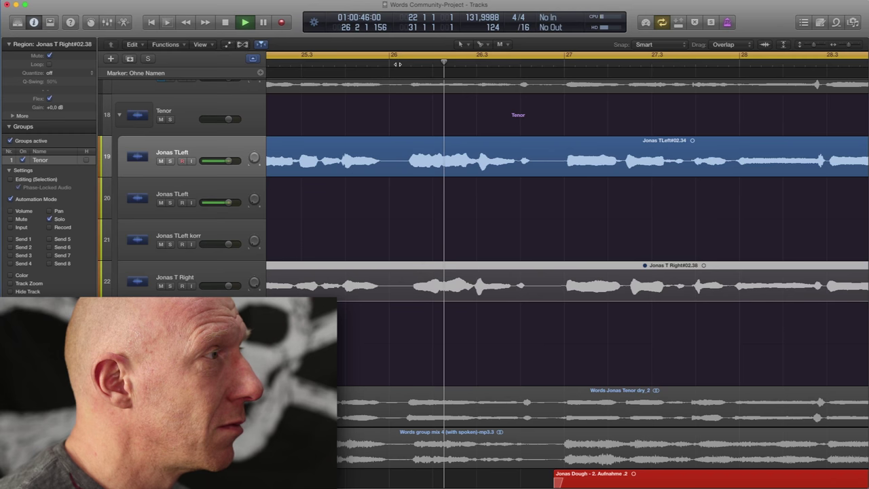
pyautogui.press('space')
pyautogui.press('s')
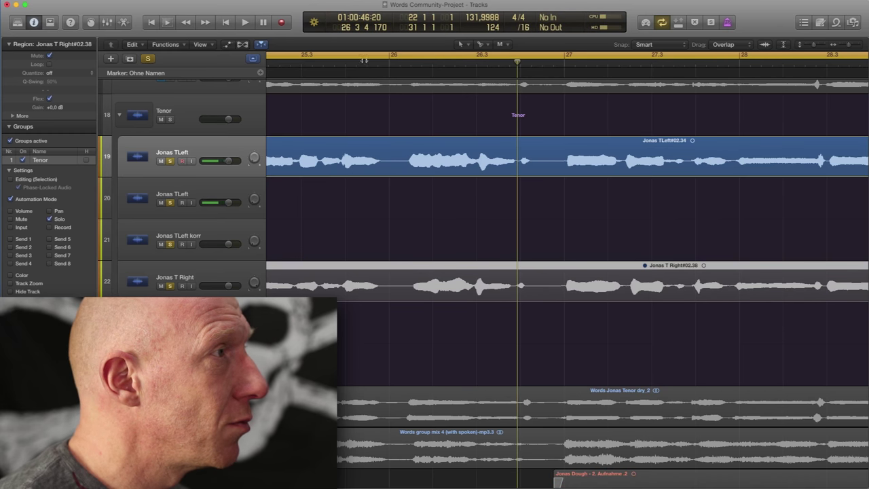
pyautogui.doubleClick(397, 61)
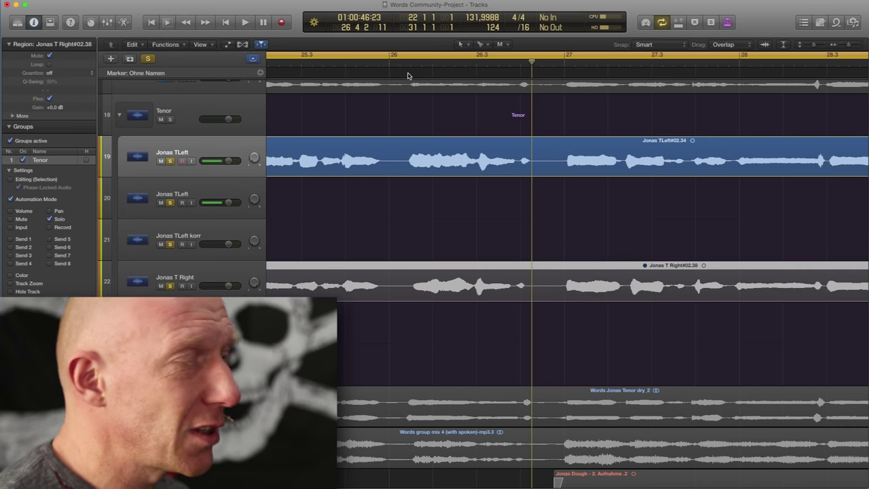
# Step: Mute the left tenor region, unmute the right one and audition the right take soloed from bar 26
pyautogui.click(170, 161)
pyautogui.click(351, 244)
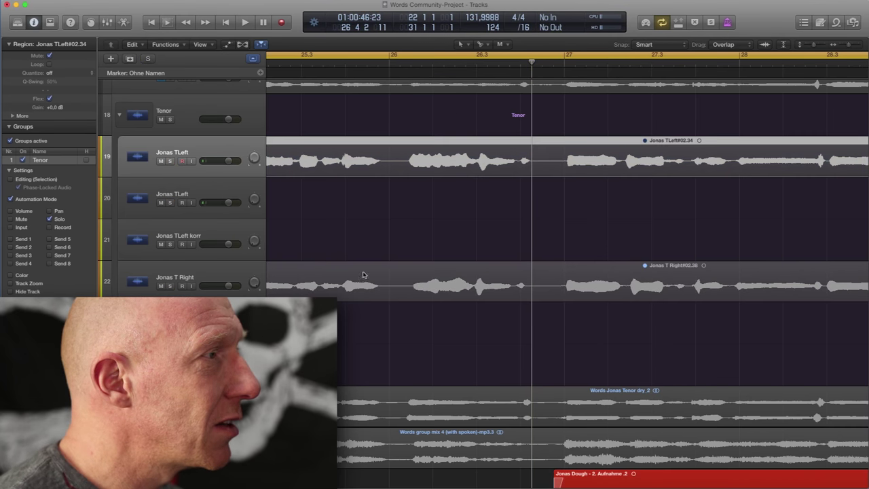
pyautogui.click(357, 262)
pyautogui.click(170, 286)
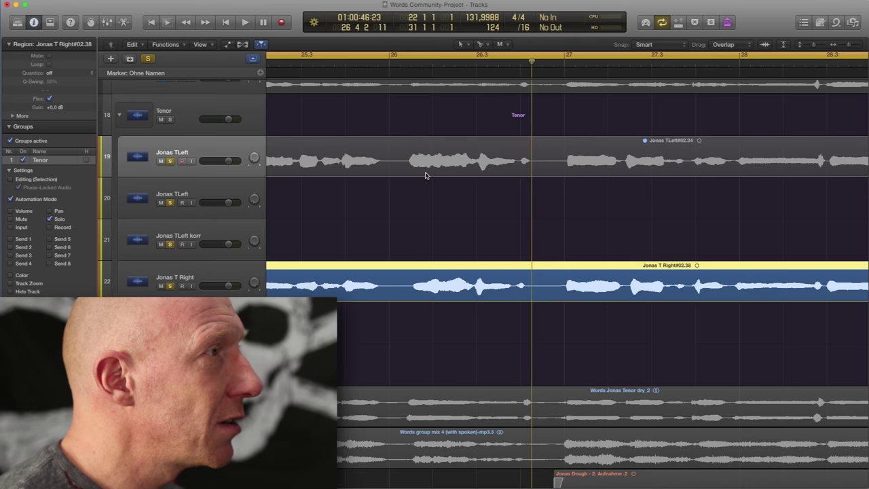
pyautogui.doubleClick(402, 64)
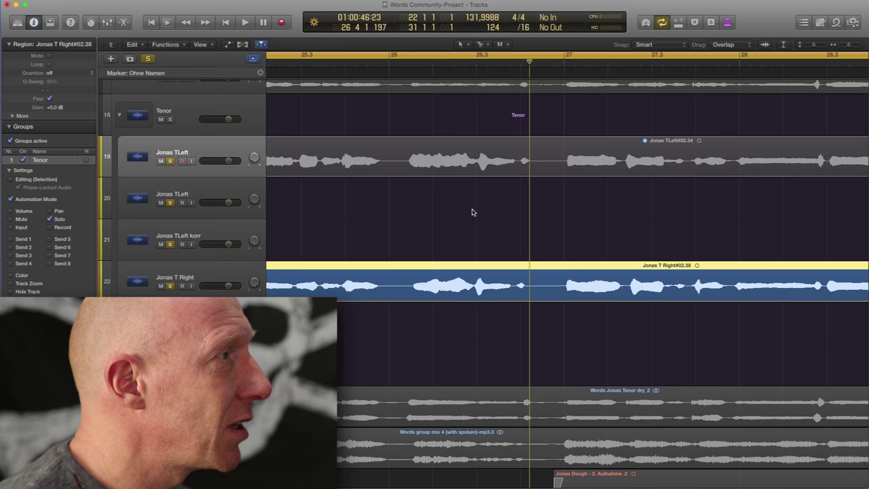
# Step: Unmute the left tenor region and split both tenor regions just after bar 26 and just after 26.4
pyautogui.click(447, 169)
pyautogui.moveTo(413, 125); pyautogui.dragTo(441, 309)
pyautogui.scroll(5, 419, 181)
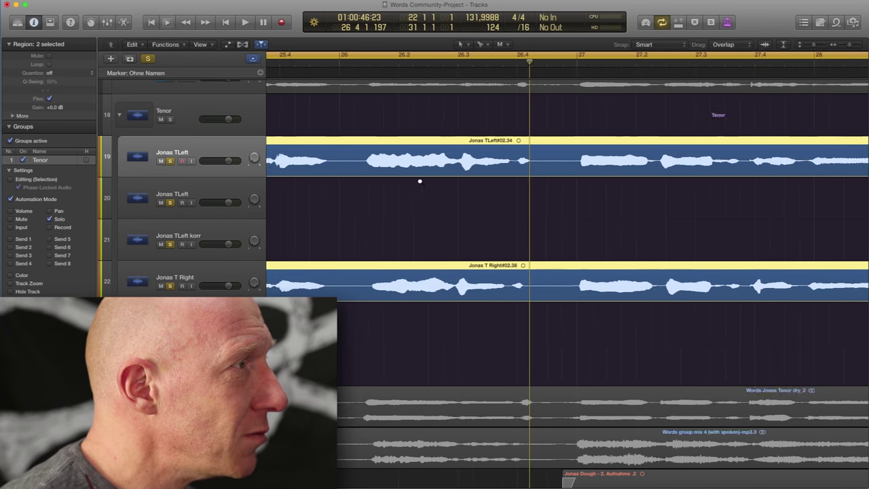
pyautogui.scroll(4, 419, 181)
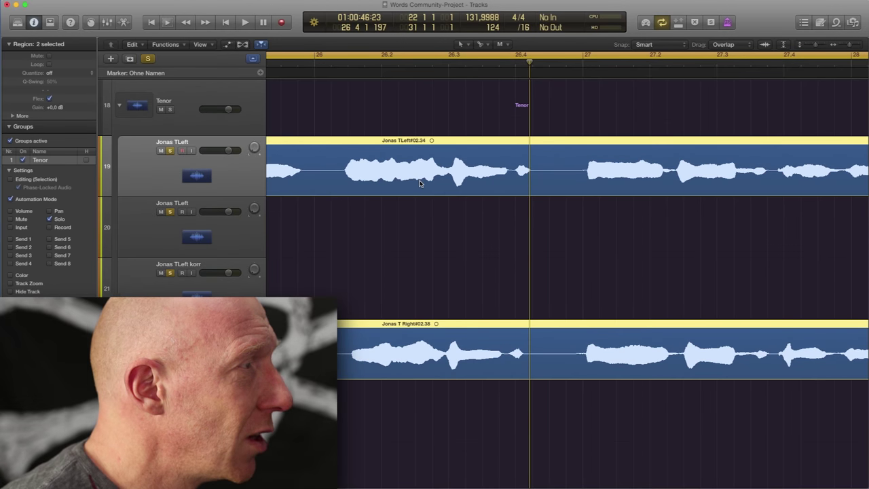
pyautogui.hscroll(-1, 345, 178)
pyautogui.hscroll(-2, 346, 178)
pyautogui.click(354, 177)
pyautogui.click(549, 178)
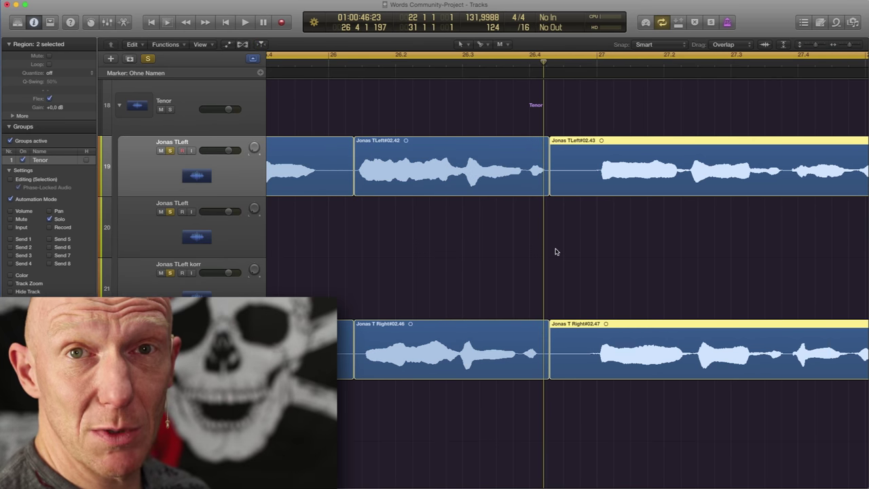
# Step: Replace the isolated right tenor phrase at bar 26 with a copy of the matching left tenor region
pyautogui.click(438, 266)
pyautogui.click(457, 374)
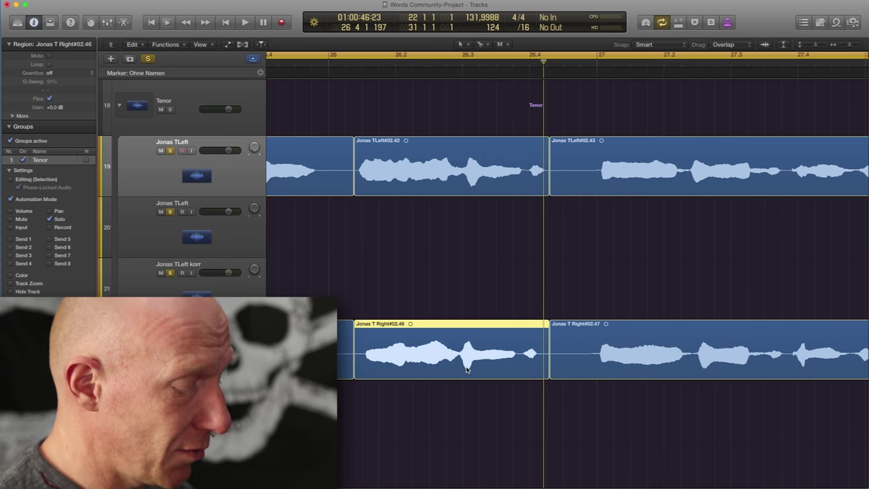
pyautogui.press('Delete')
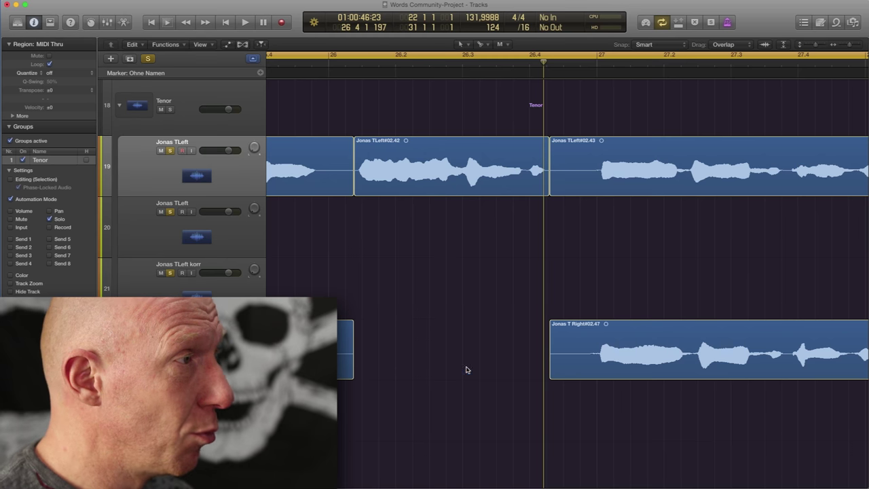
pyautogui.click(409, 148)
pyautogui.moveTo(410, 148); pyautogui.dragTo(410, 334)
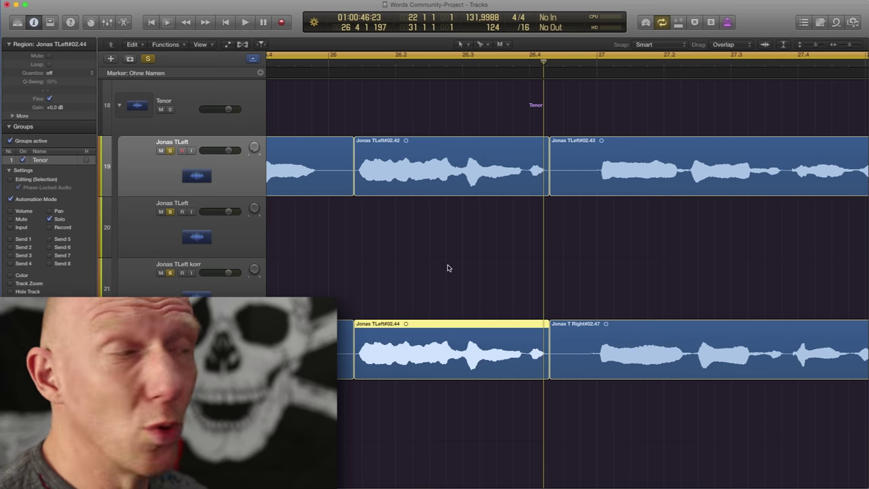
# Step: Play back the soloed tenor tracks from shortly before 25.3 through the copied phrase
pyautogui.hscroll(-5, 500, 224)
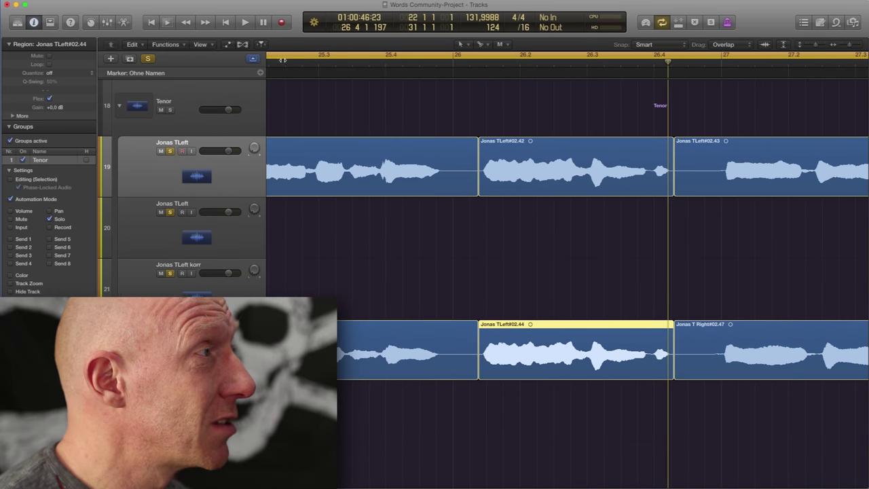
pyautogui.click(272, 61)
pyautogui.press('space')
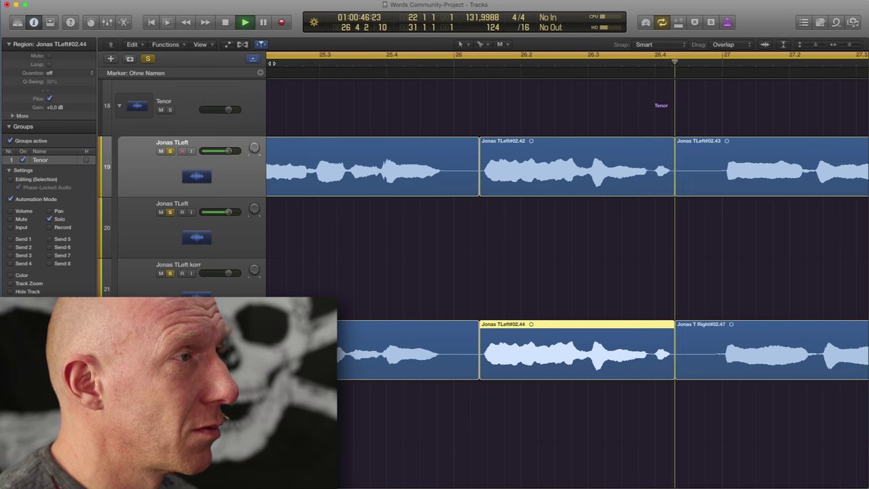
# Step: Delay the copied phrase region on the right tenor track by +1/96 (+40 ticks) and audition it from shortly before 25.3
pyautogui.press('space')
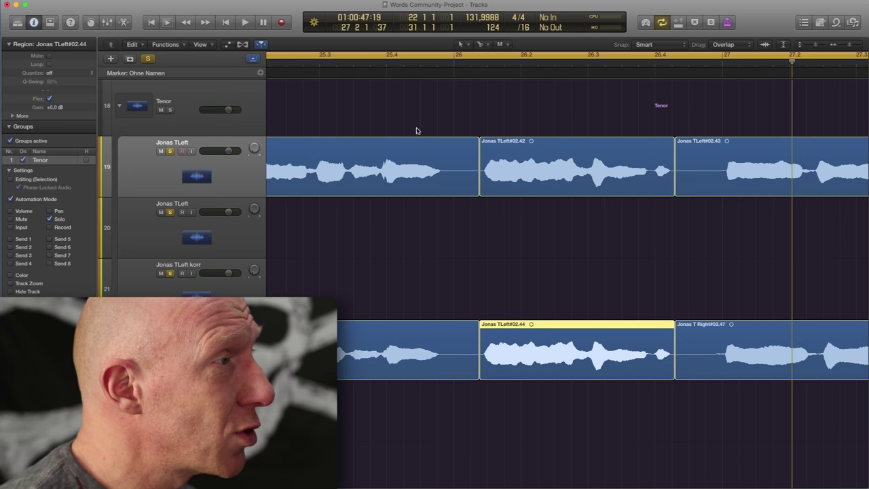
pyautogui.moveTo(537, 272); pyautogui.dragTo(564, 351)
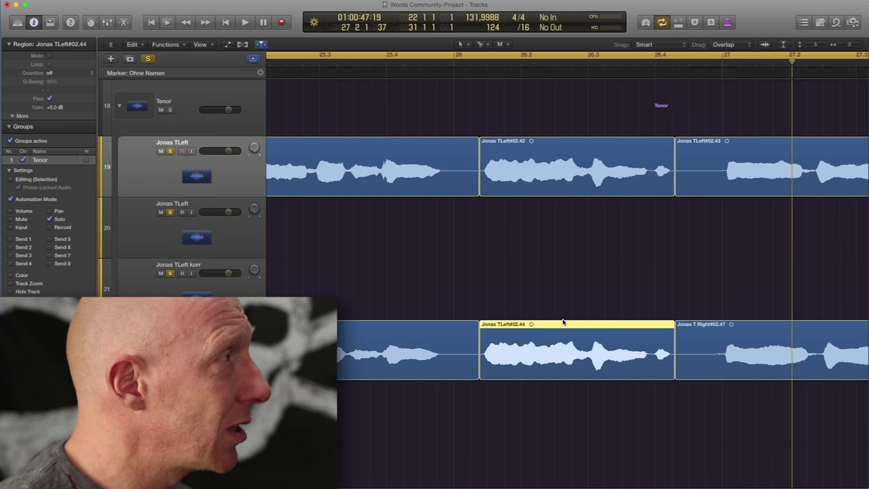
pyautogui.click(13, 116)
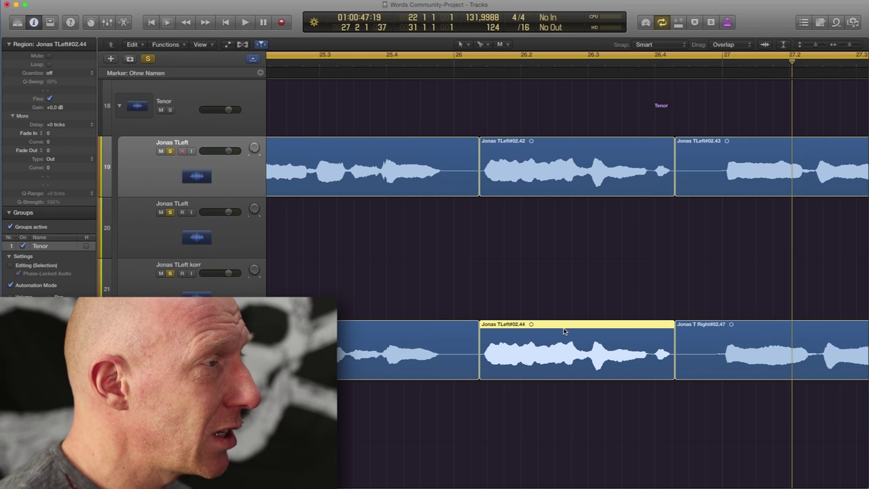
pyautogui.click(90, 126)
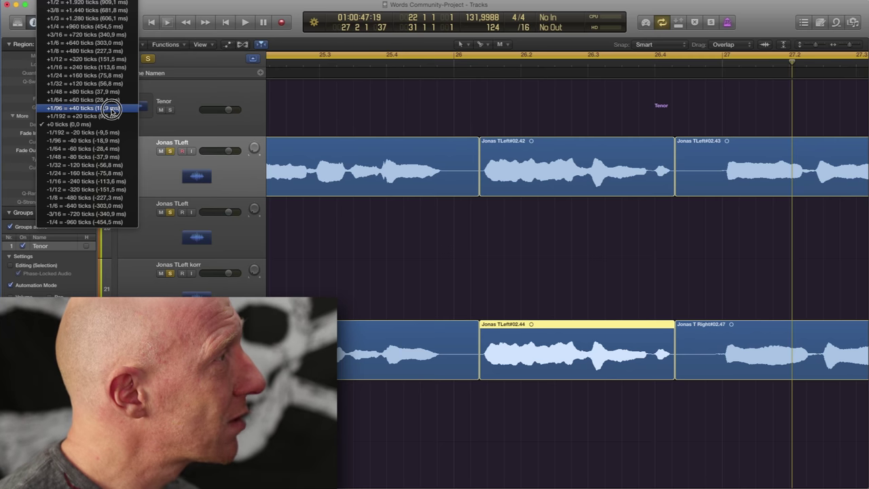
pyautogui.click(112, 110)
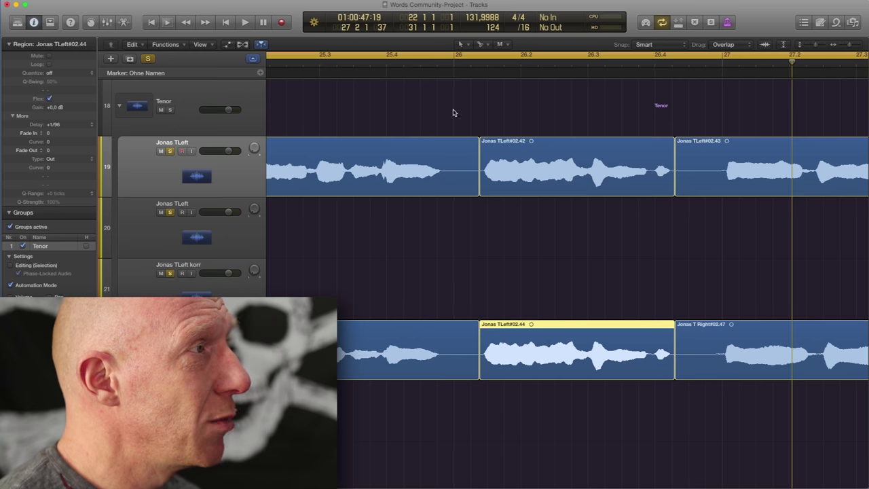
pyautogui.doubleClick(300, 63)
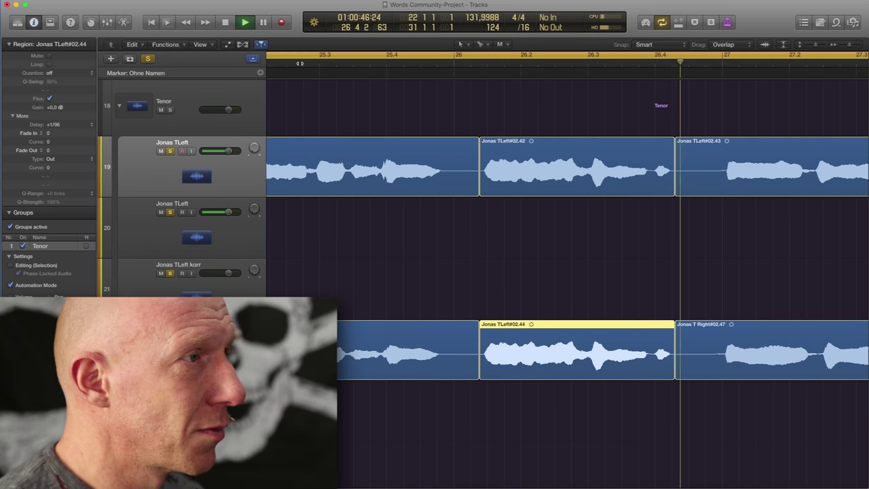
pyautogui.press('space')
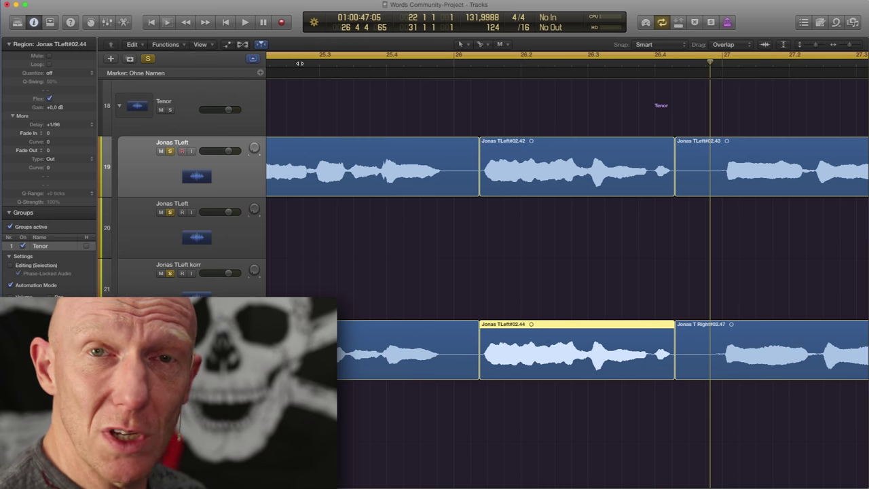
# Step: Reset the copied right tenor region's delay to +0 ticks
pyautogui.hscroll(-1, 302, 75)
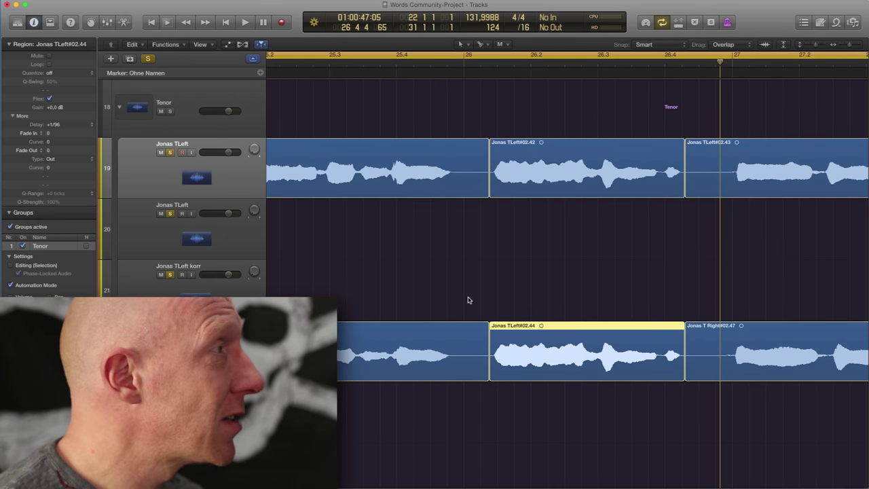
pyautogui.click(87, 124)
pyautogui.click(75, 141)
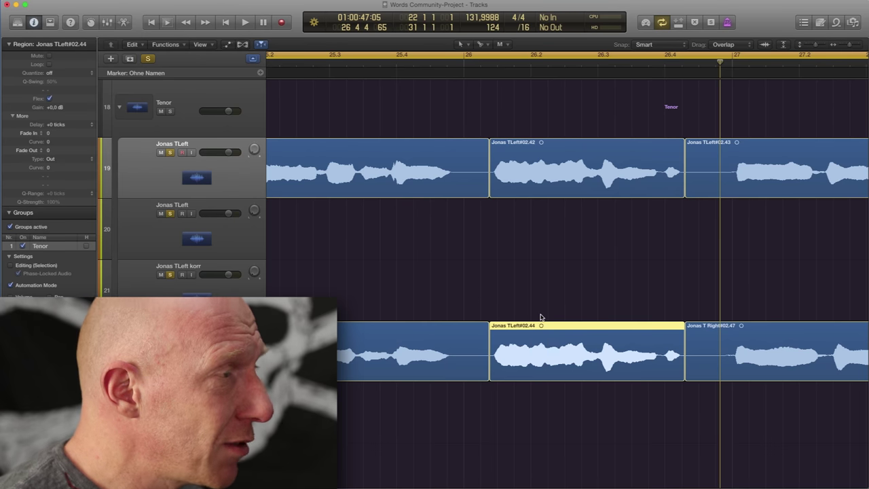
# Step: Move the copied right tenor region slightly later than the matching left tenor region
pyautogui.press('super+Right')
pyautogui.scroll(3, 540, 314)
pyautogui.hscroll(4, 541, 316)
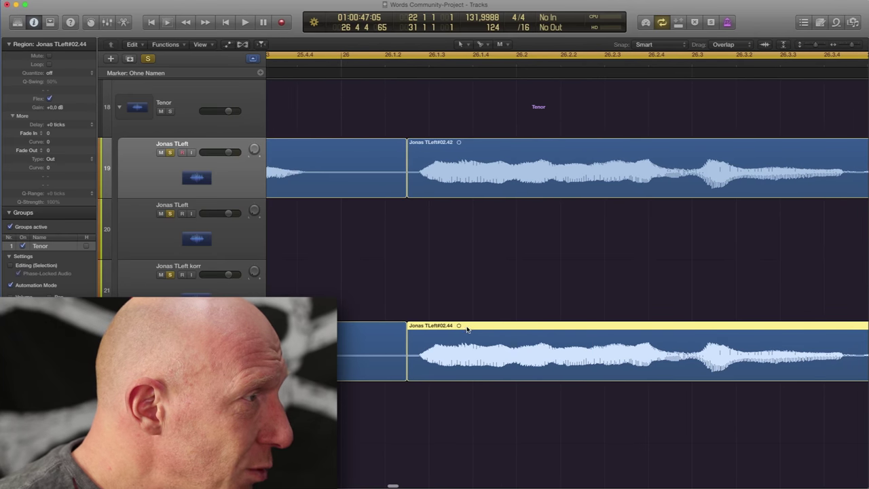
pyautogui.moveTo(446, 328); pyautogui.dragTo(450, 327)
pyautogui.hscroll(-4, 446, 302)
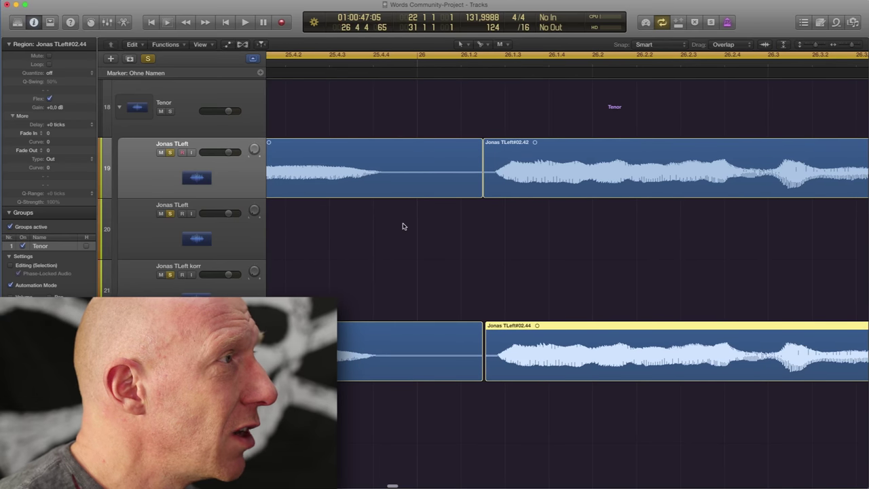
# Step: Check the offset between the two tenor regions and play them back from just before 25.2.3 to shortly after 26.4
pyautogui.press('super+Right')
pyautogui.press('super+Left')
pyautogui.press('super+Right')
pyautogui.press('super+Right')
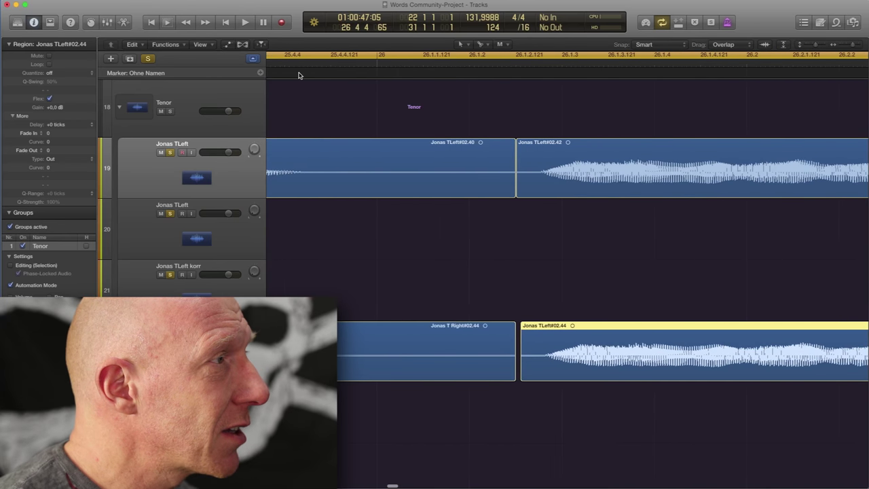
pyautogui.press('super+Left')
pyautogui.press('super+Left')
pyautogui.press('super+Left')
pyautogui.press('super+Left')
pyautogui.press('super+Left')
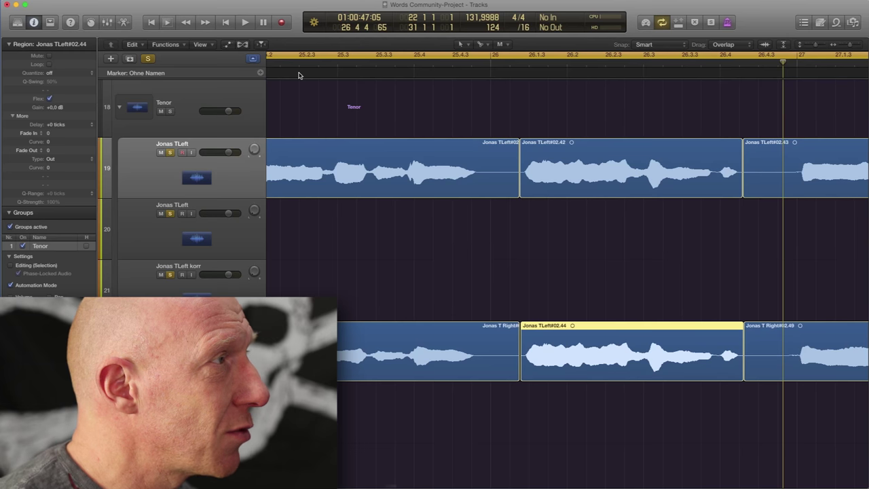
pyautogui.click(296, 67)
pyautogui.press('space')
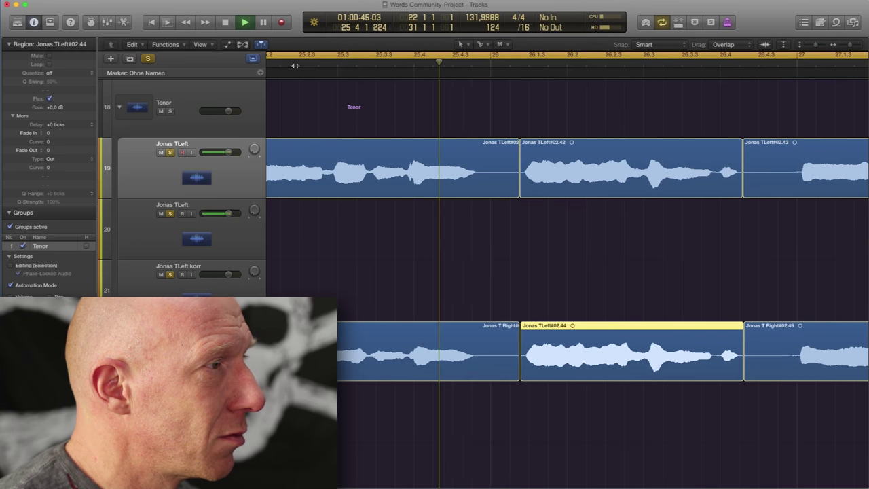
pyautogui.press('space')
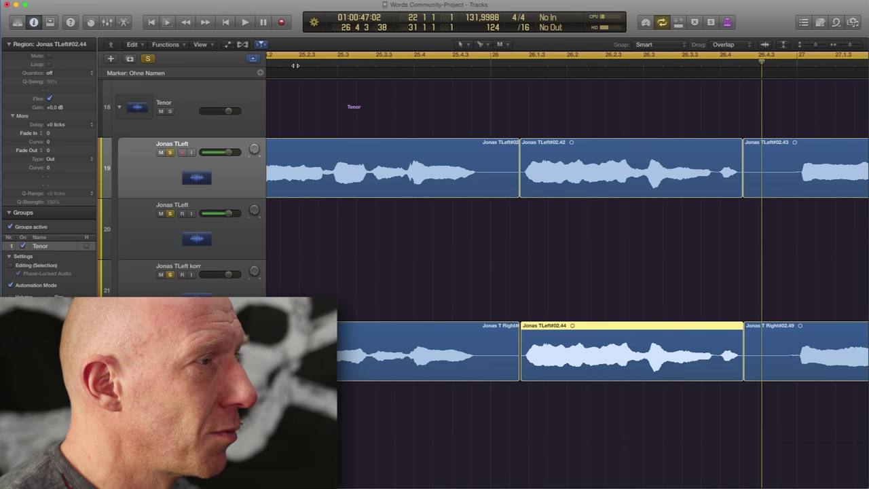
# Step: Nudge the copied right tenor region a little further back in time and audition both tenor tracks from just after 25.2
pyautogui.click(549, 346)
pyautogui.moveTo(549, 345); pyautogui.dragTo(550, 347)
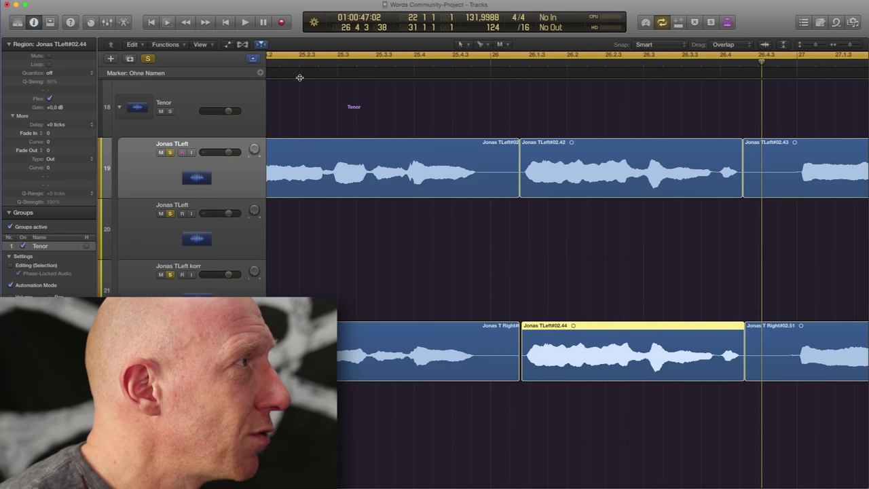
pyautogui.click(278, 60)
pyautogui.press('space')
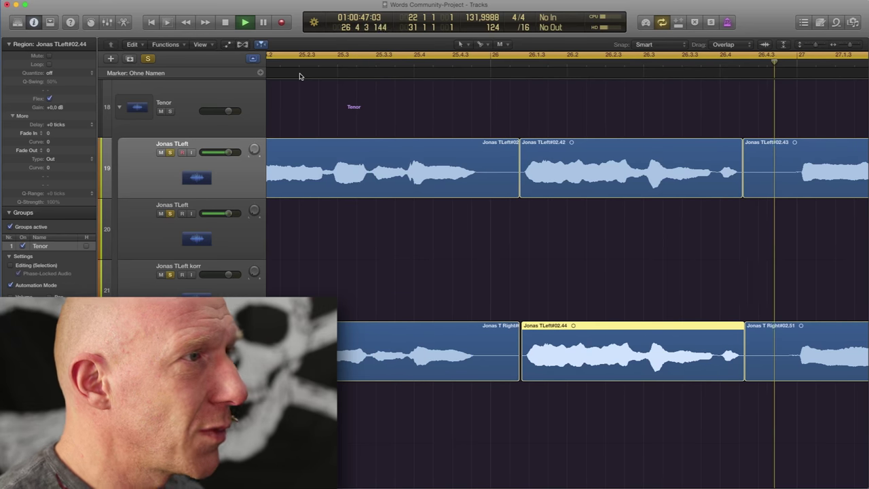
pyautogui.press('space')
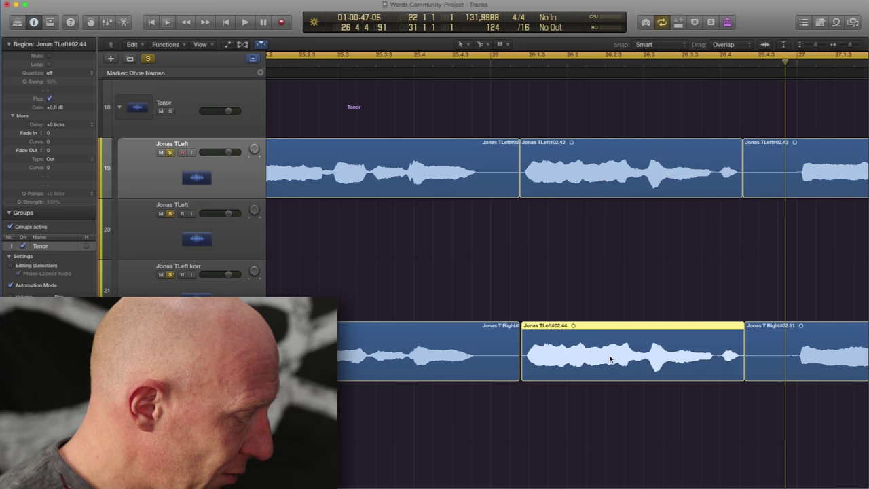
# Step: Add an equal-power fade of 34 at the copied region's end, then fades at its start and the preceding right tenor region's end
pyautogui.moveTo(743, 372); pyautogui.dragTo(745, 373)
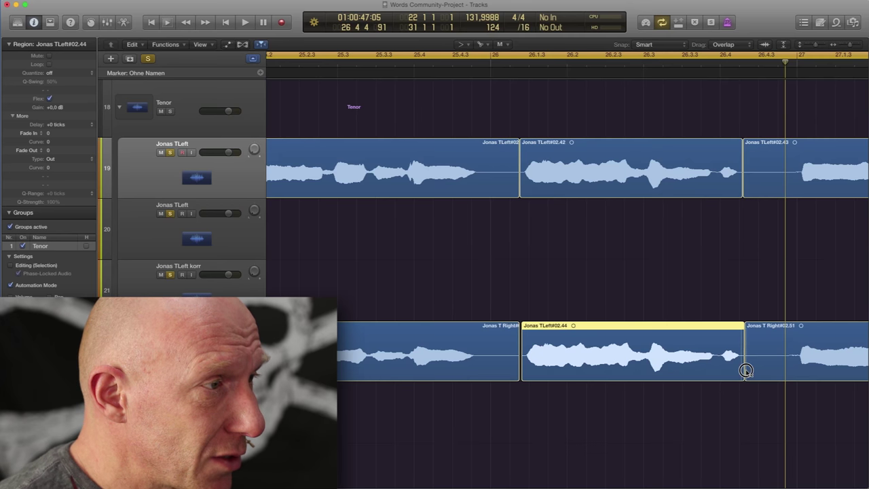
pyautogui.click(520, 378)
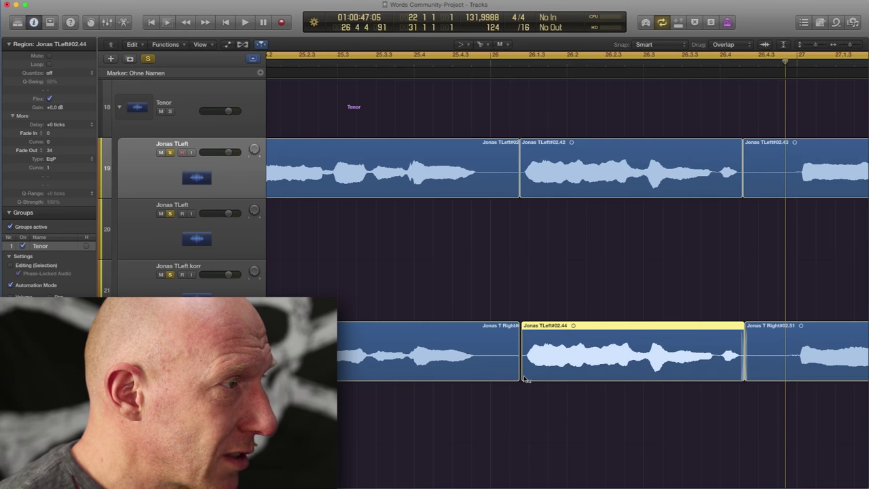
pyautogui.keyDown('shift'); pyautogui.click(516, 375); pyautogui.keyUp('shift')
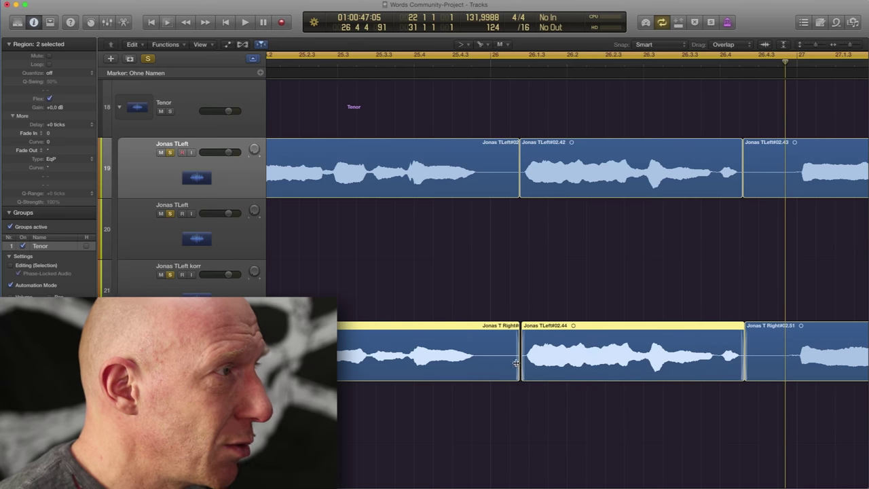